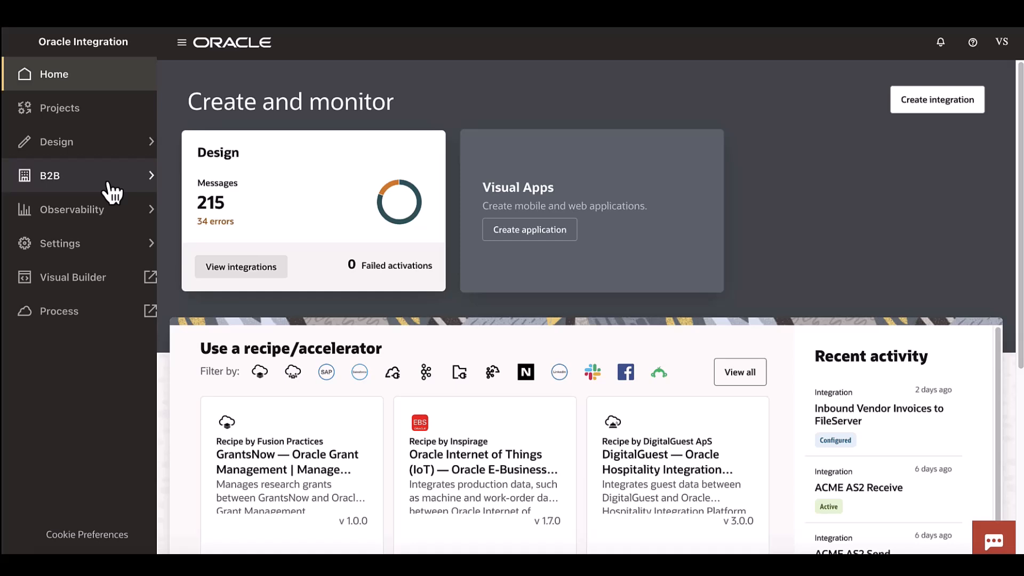
# - Start a new B2B schema and set its document standard to Custom
pyautogui.click(107, 183)
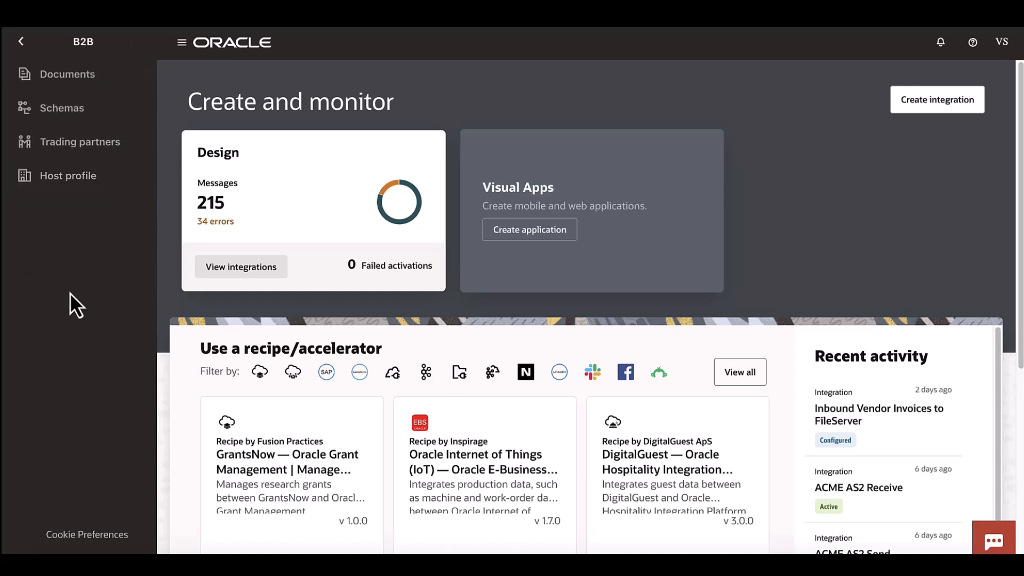
pyautogui.click(88, 109)
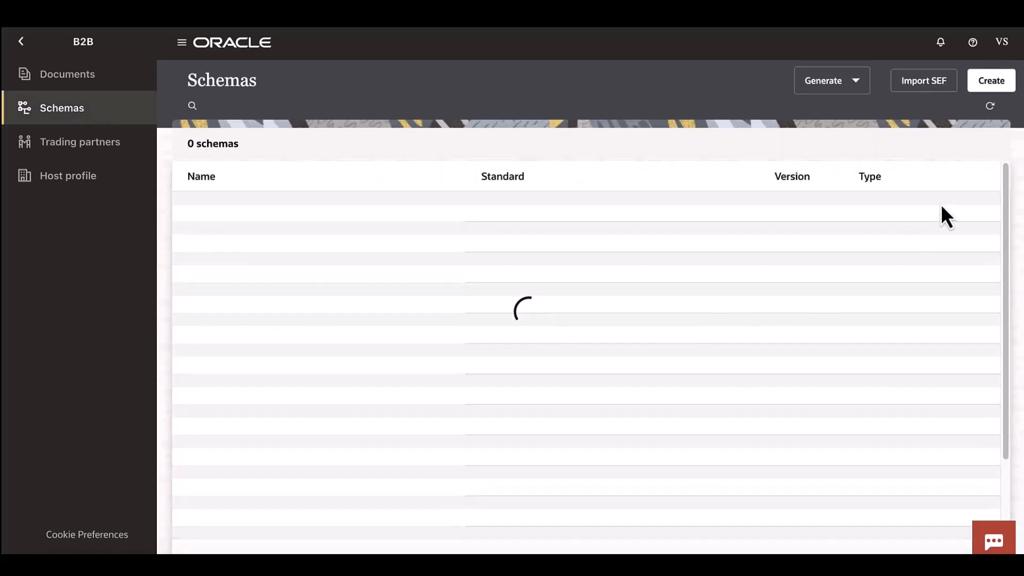
pyautogui.click(992, 81)
pyautogui.click(980, 434)
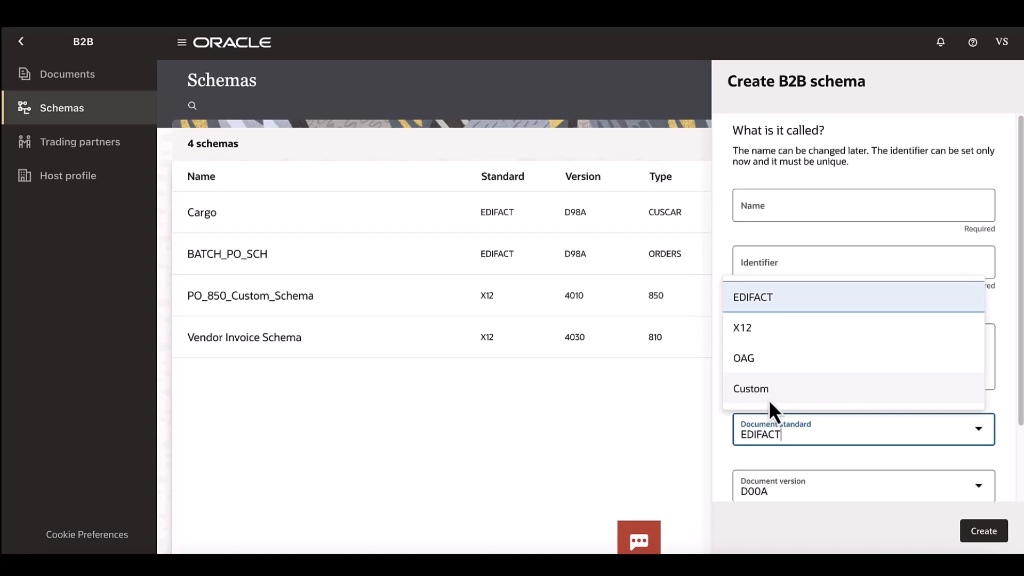
pyautogui.click(781, 392)
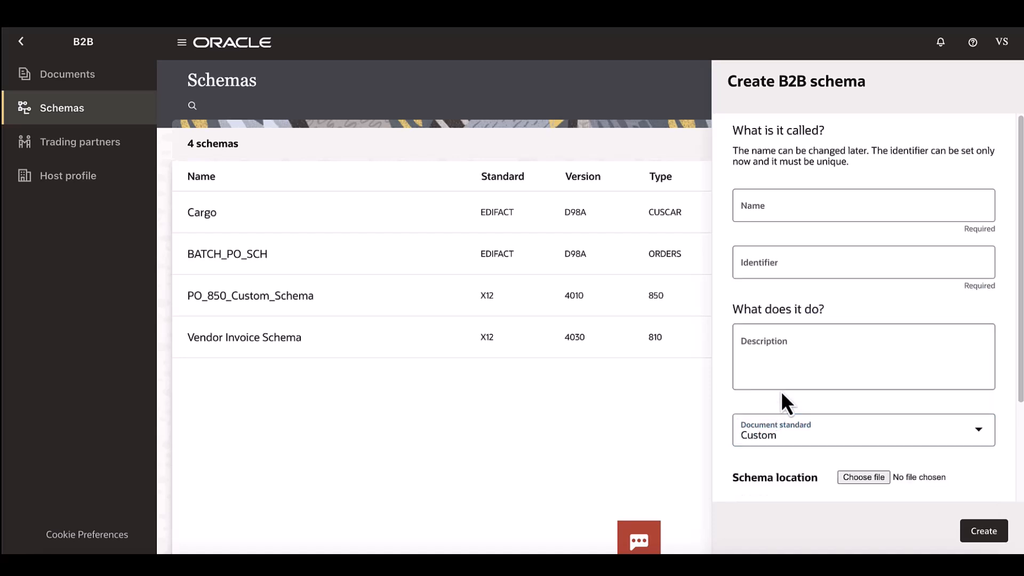
# - Load FDG_Inbound_v0.0.5.xsd as the schema file and choose FDG_INBOUND as the root element
pyautogui.scroll(-2, 899, 410)
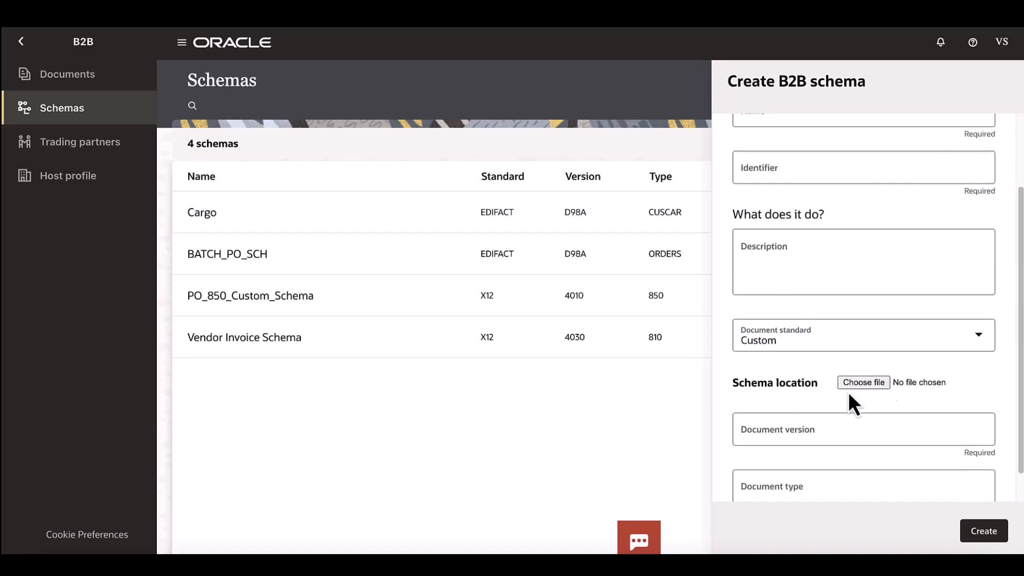
pyautogui.click(874, 386)
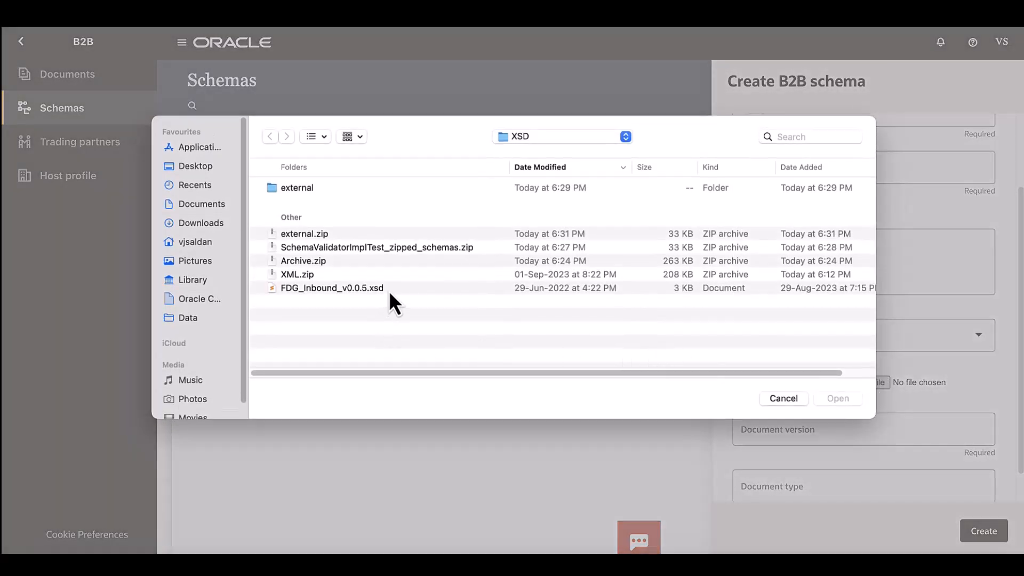
pyautogui.click(427, 292)
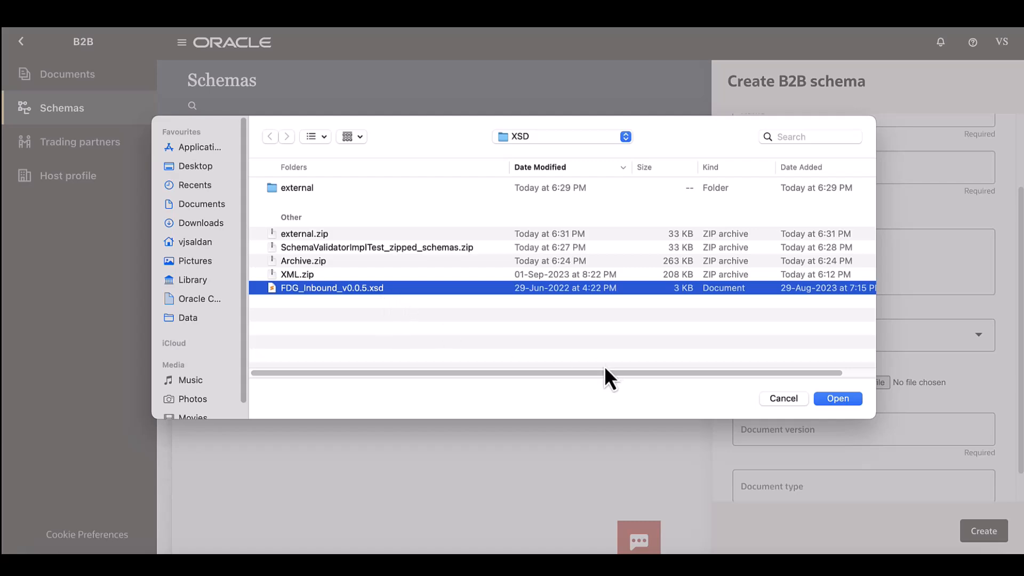
pyautogui.click(831, 403)
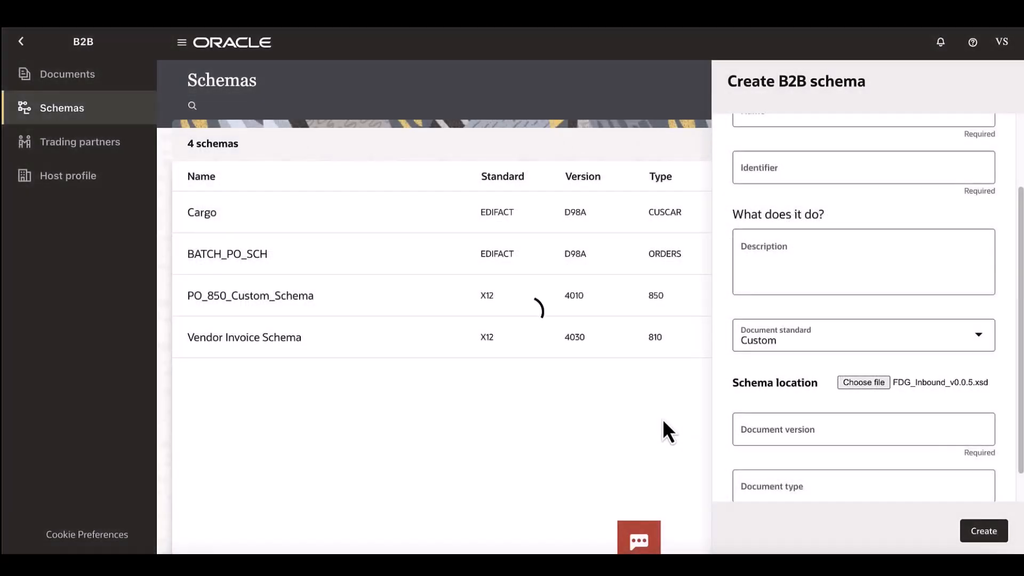
pyautogui.scroll(-2, 845, 362)
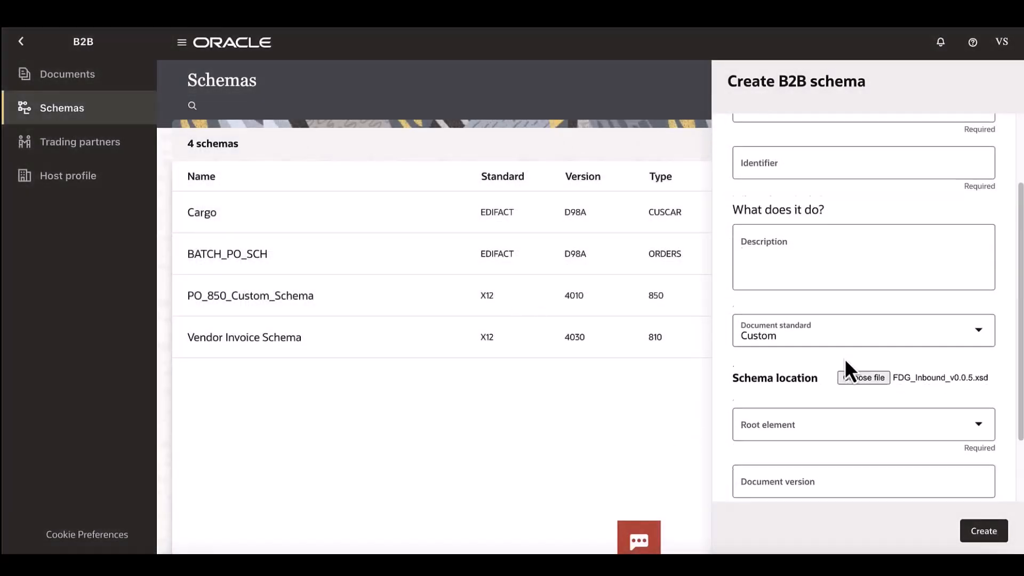
pyautogui.click(979, 354)
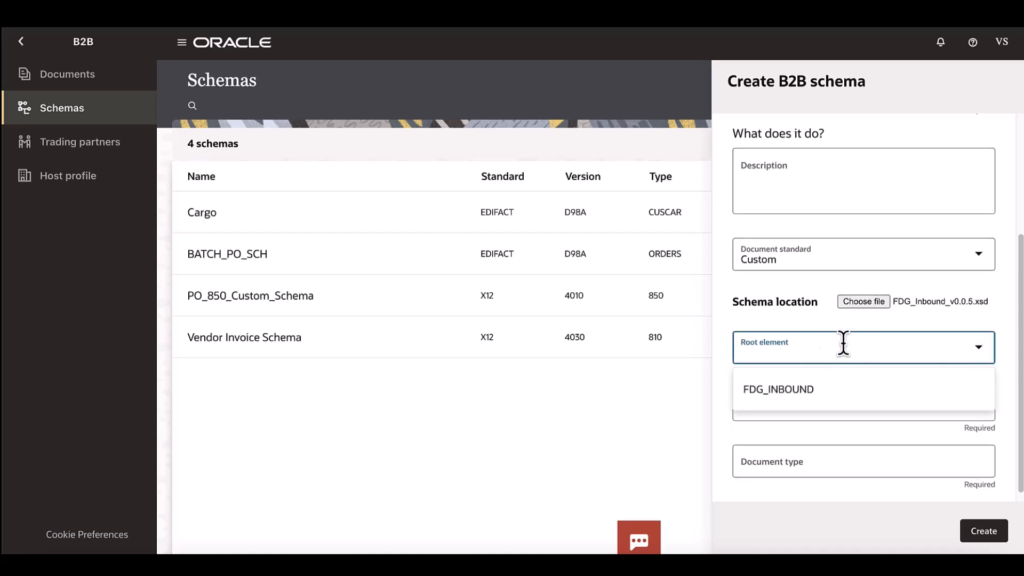
pyautogui.click(860, 392)
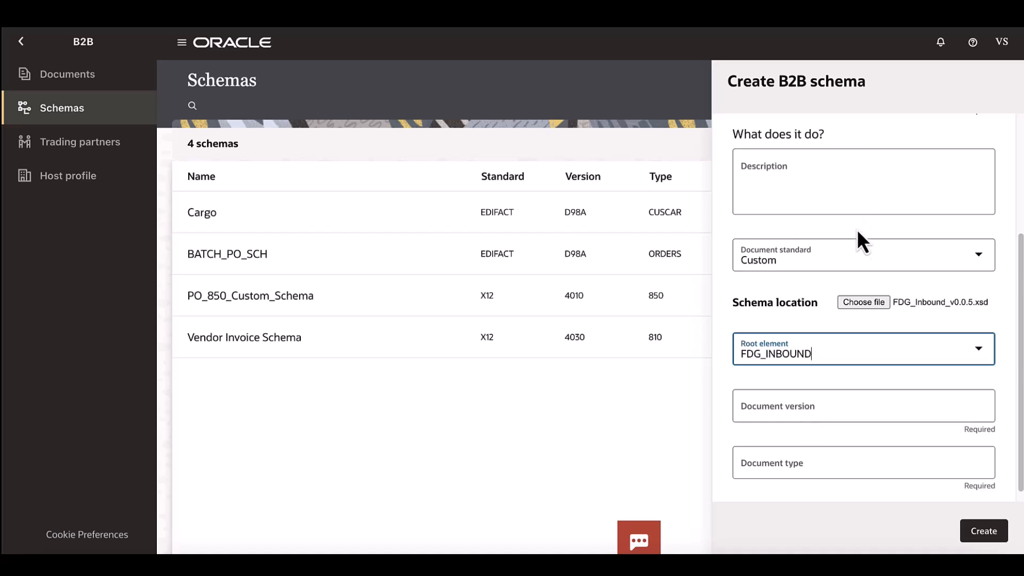
# - Load external.zip as the schema file and choose the FITransitArrivalConfirmation root element
pyautogui.scroll(3, 860, 203)
pyautogui.scroll(-3, 837, 349)
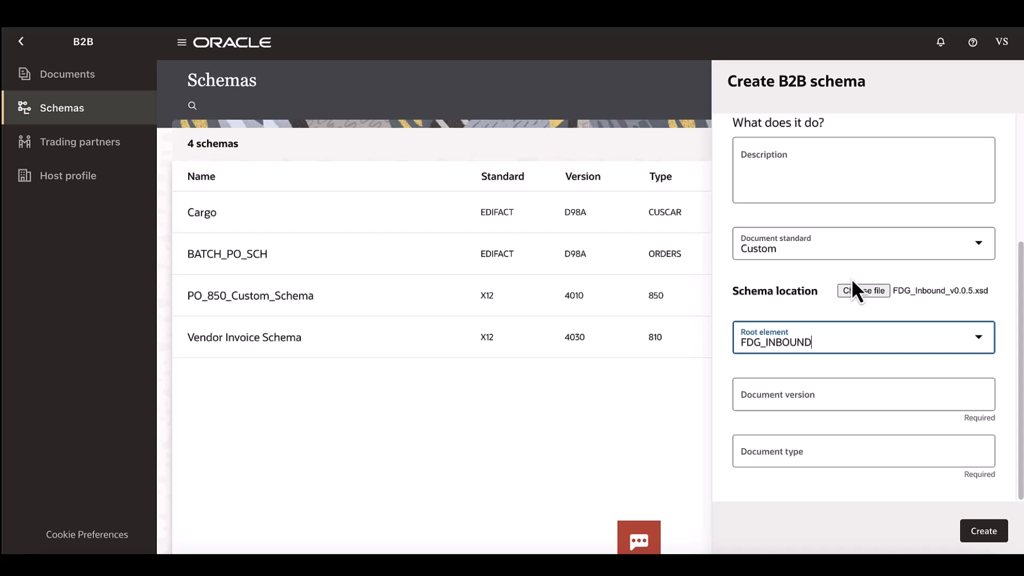
pyautogui.click(884, 293)
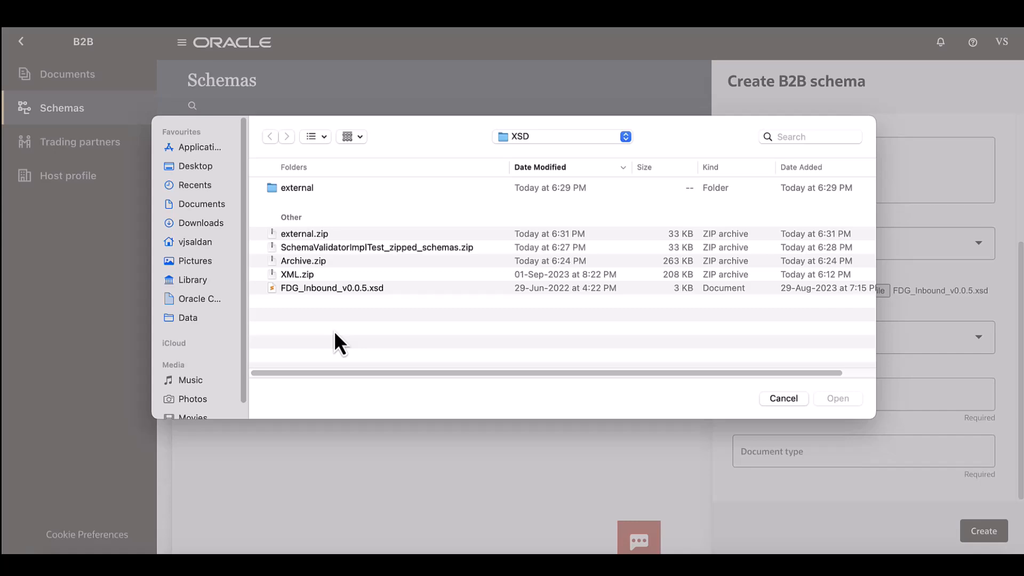
pyautogui.click(333, 238)
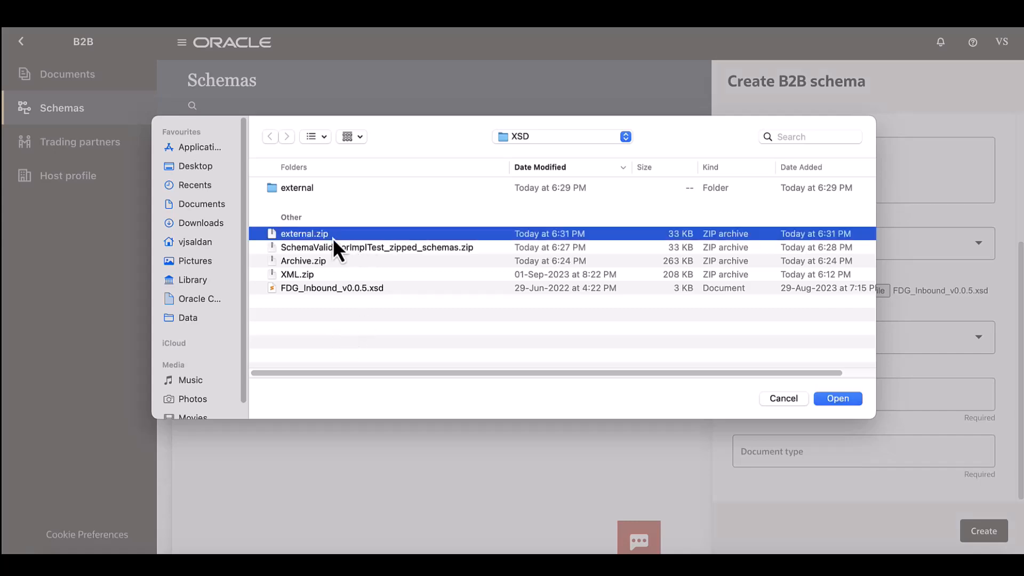
pyautogui.doubleClick(306, 233)
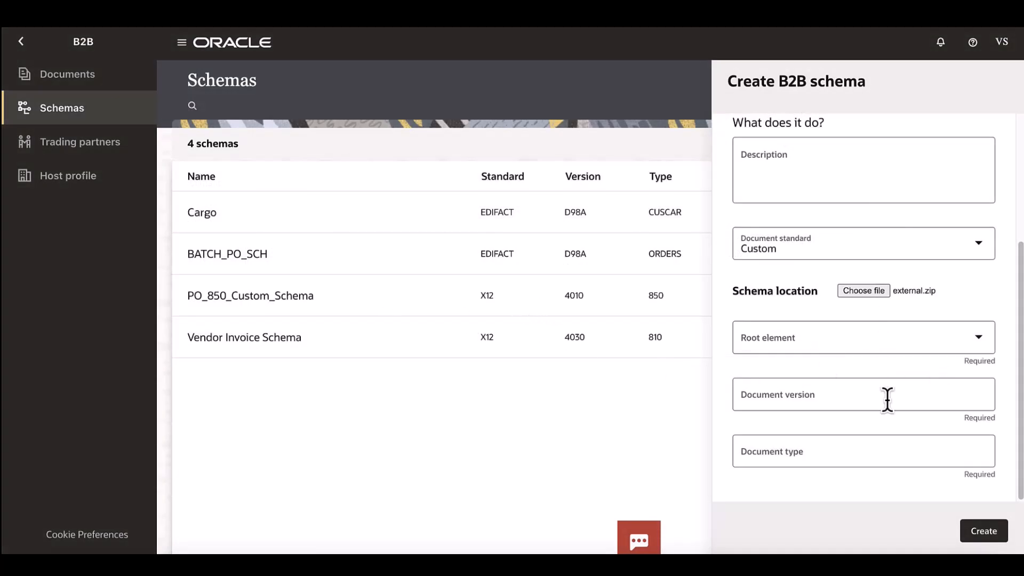
pyautogui.click(980, 344)
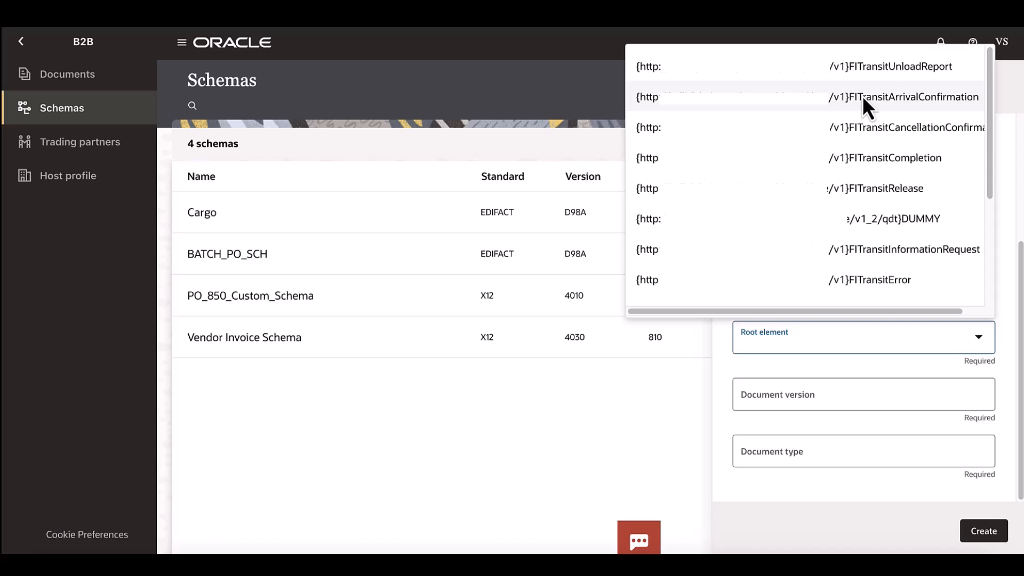
pyautogui.click(862, 94)
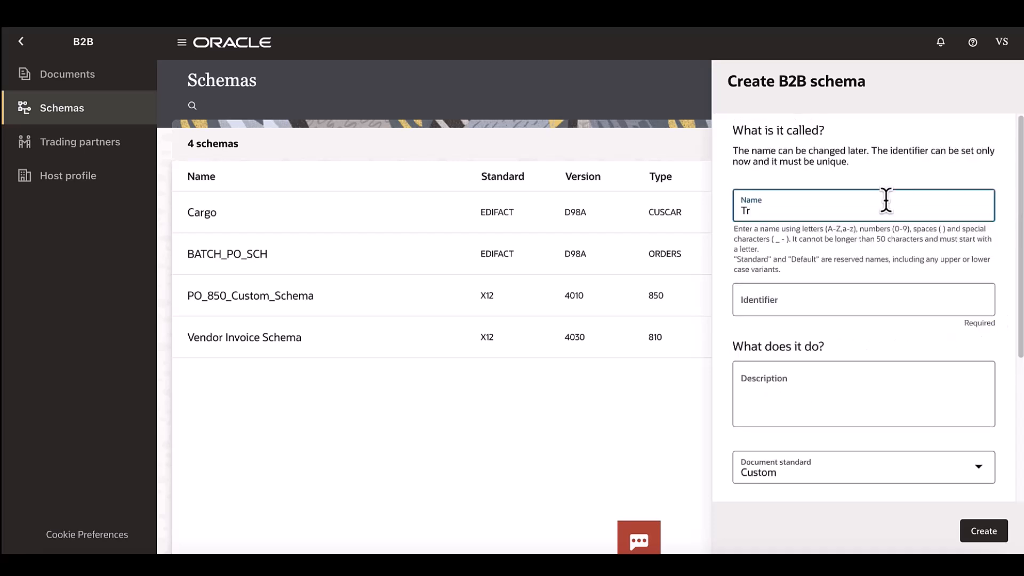
# - Name the schema Trnsit, set document version 1.0 and document type Transit, and create it
pyautogui.write('nsit')
pyautogui.scroll(-4, 886, 224)
pyautogui.click(809, 395)
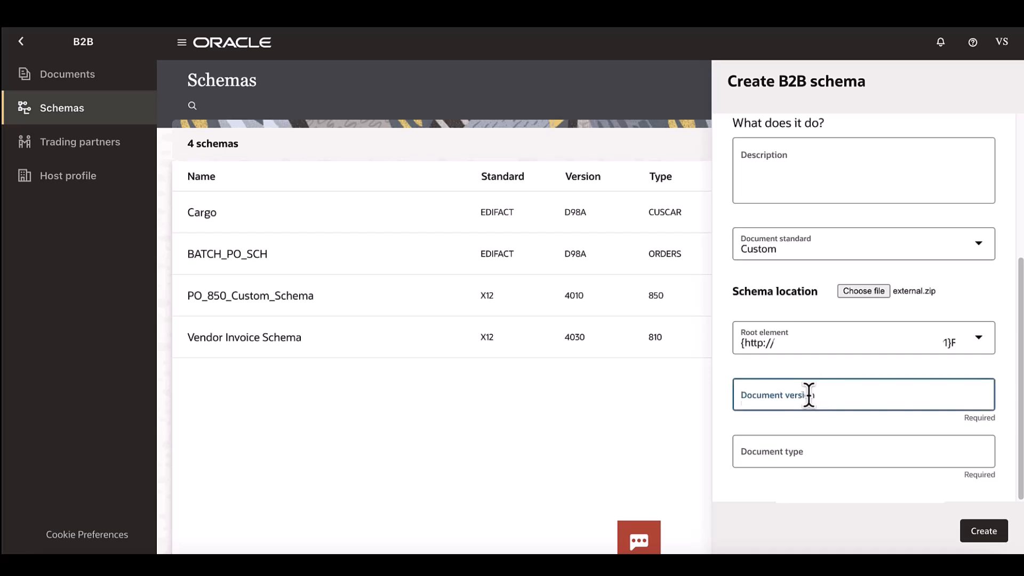
pyautogui.write('1.0')
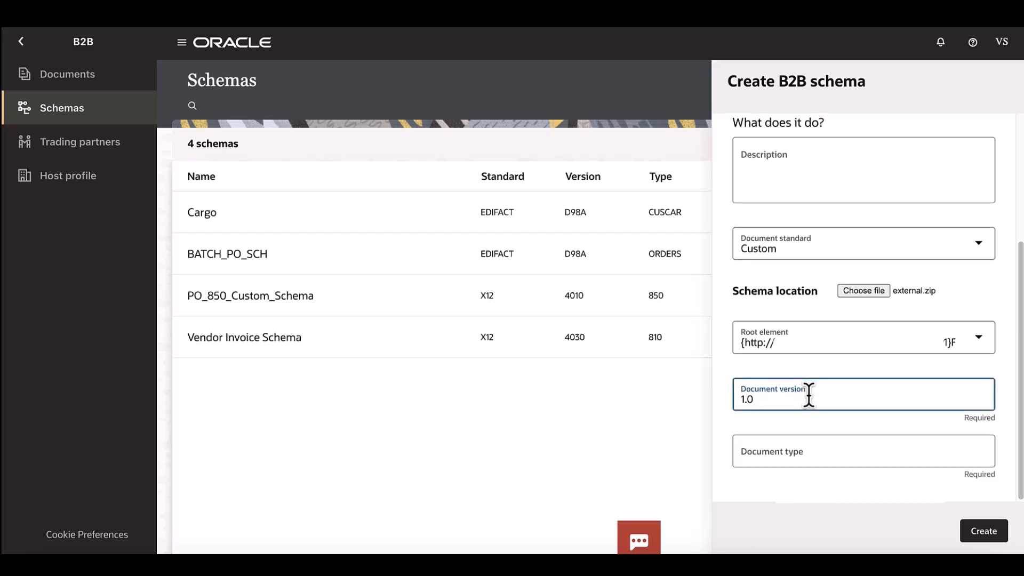
pyautogui.click(819, 453)
pyautogui.write('Transit')
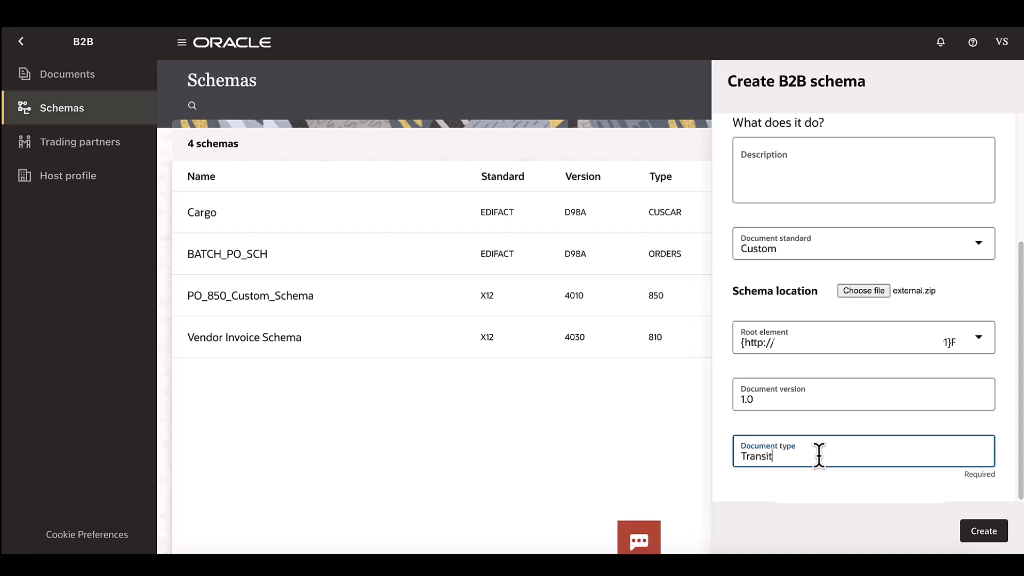
pyautogui.click(966, 528)
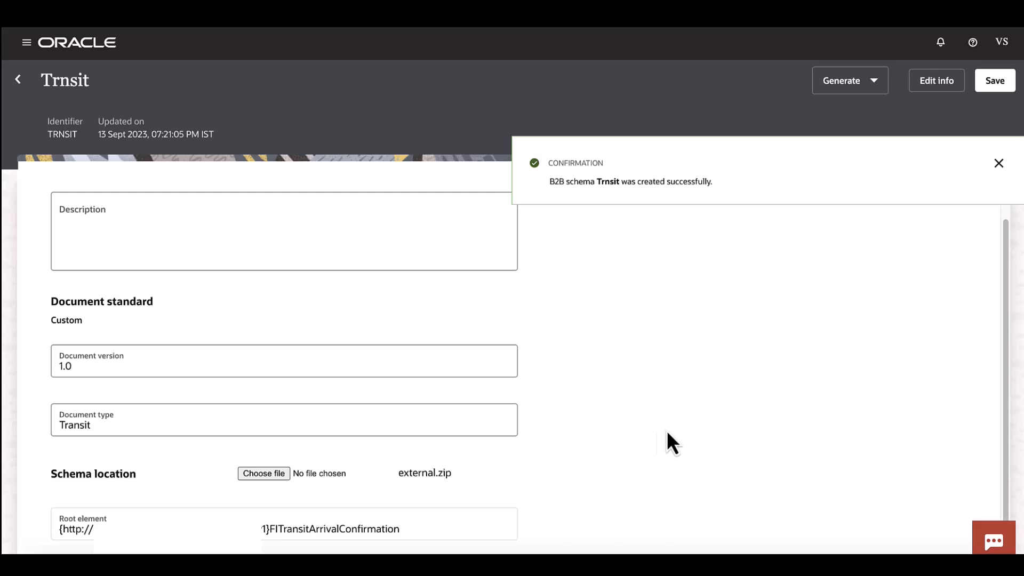
# - Highlight the root element value of the new Trnsit schema to inspect it
pyautogui.click(404, 533)
pyautogui.hotkey('ctrl', 'a')
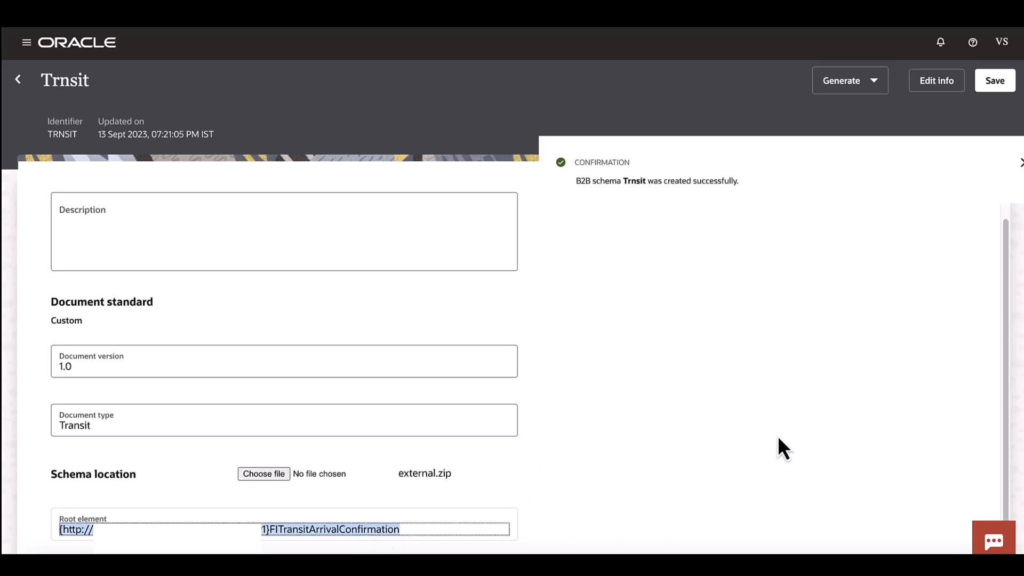
pyautogui.click(778, 439)
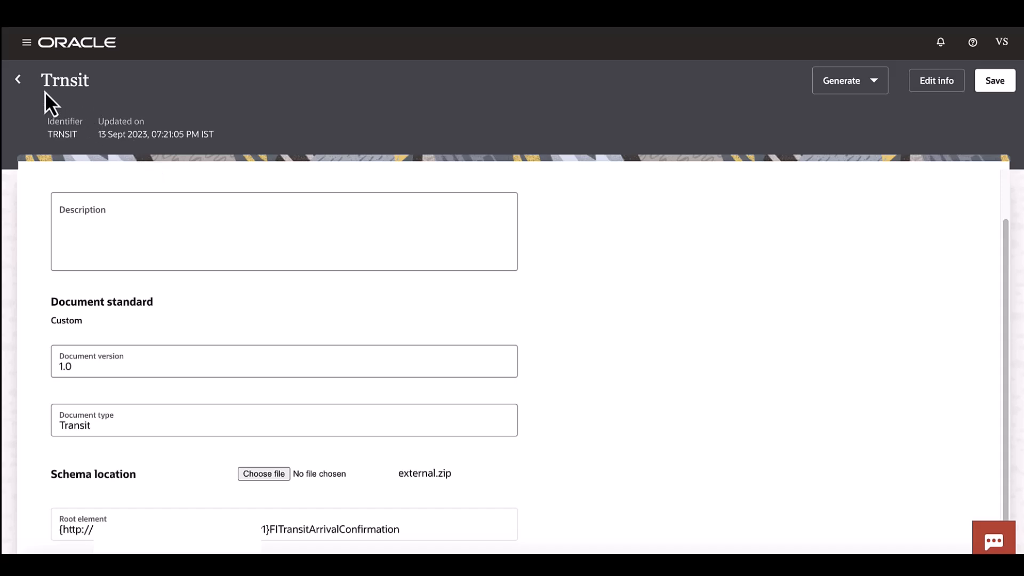
# - Leave the schema and start a new B2B document with the document standard set to Custom
pyautogui.click(19, 80)
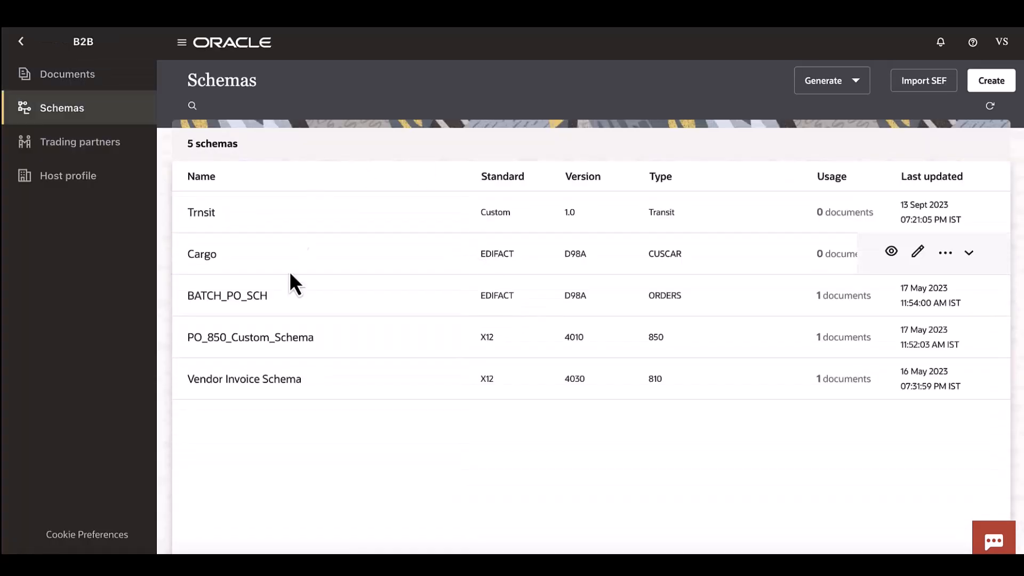
pyautogui.click(106, 76)
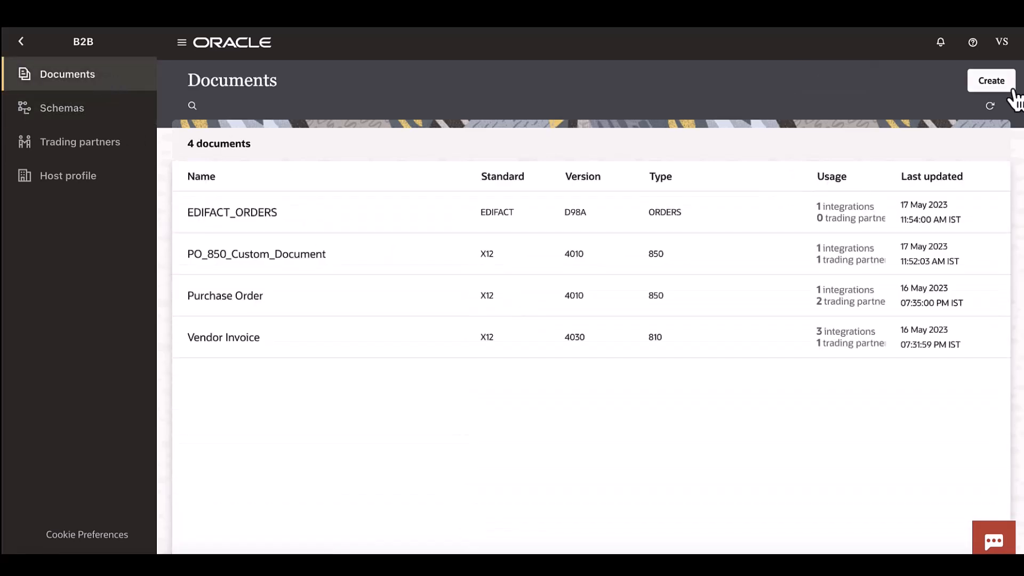
pyautogui.click(991, 81)
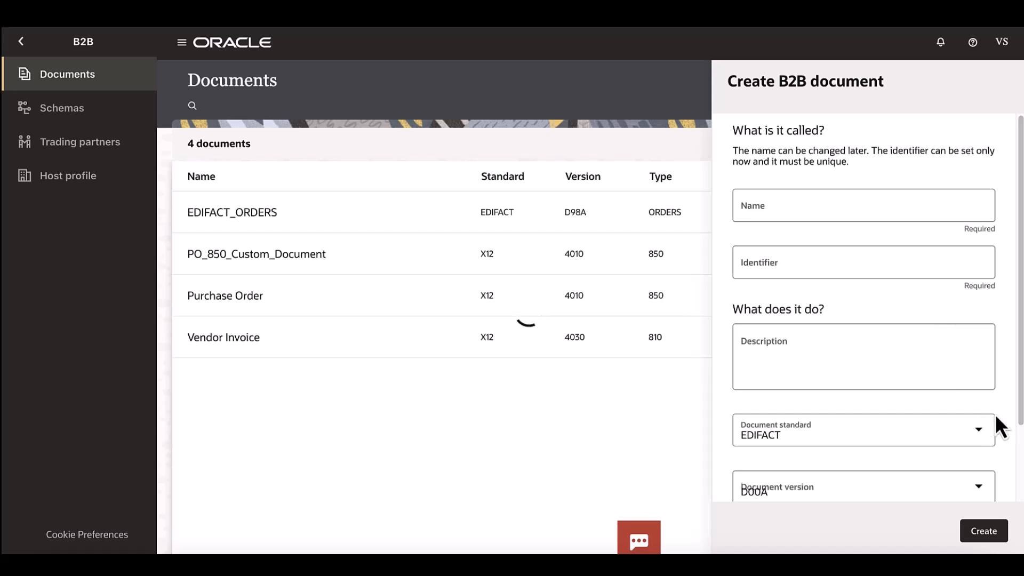
pyautogui.click(990, 440)
pyautogui.click(861, 394)
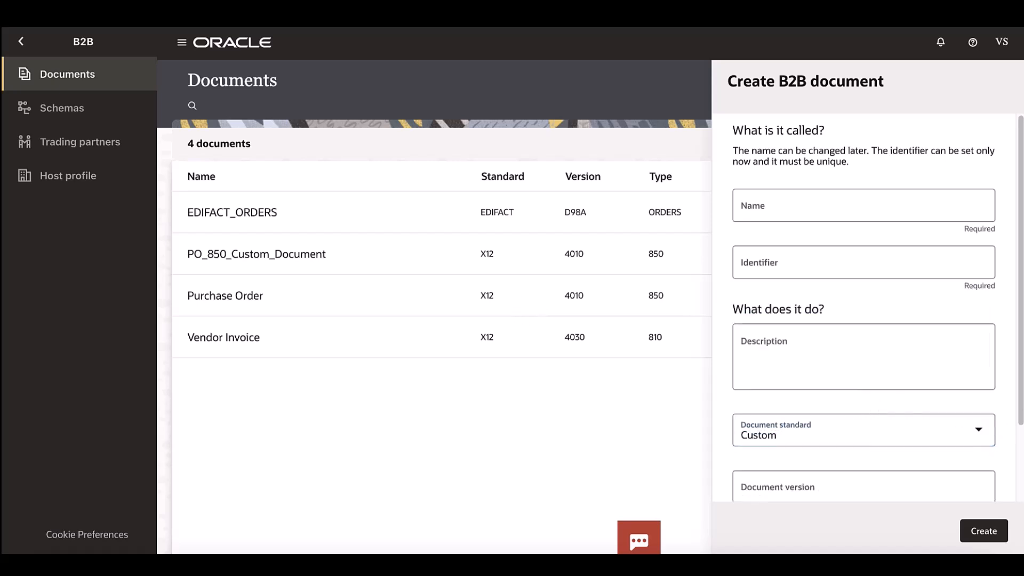
# - Set the new document's version to 1.0 and its document type to Transit
pyautogui.scroll(-3, 1008, 407)
pyautogui.click(885, 391)
pyautogui.write('1.0')
pyautogui.click(873, 448)
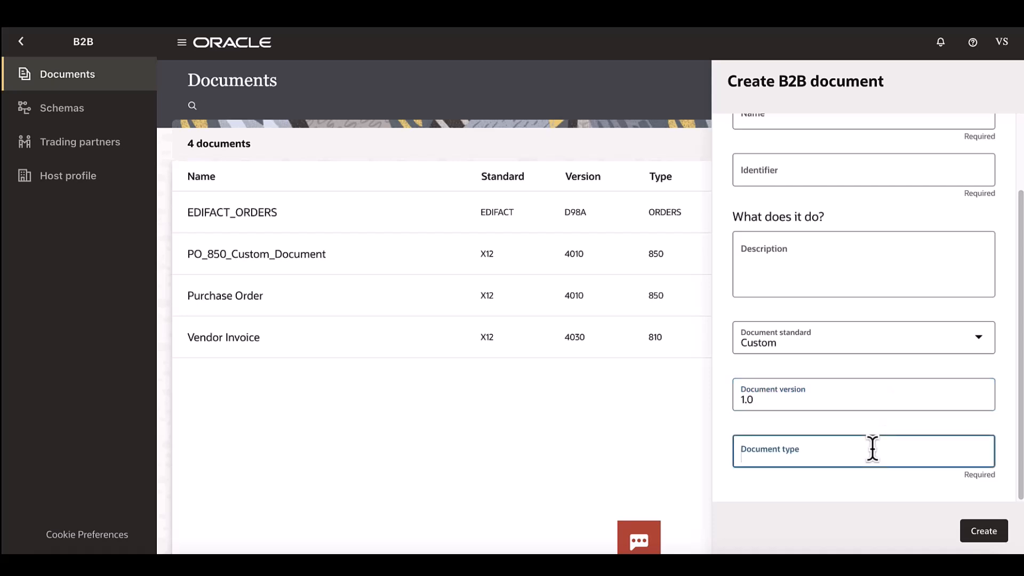
pyautogui.write('Transit')
# - Name the B2B document TransitDOc and create it
pyautogui.scroll(3, 891, 196)
pyautogui.click(838, 195)
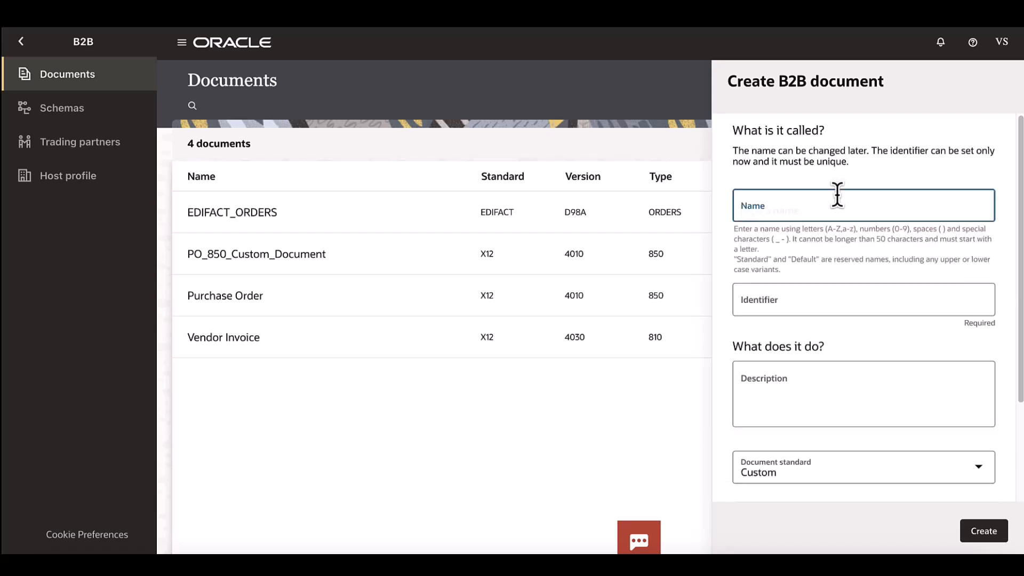
pyautogui.write('TransitDOc')
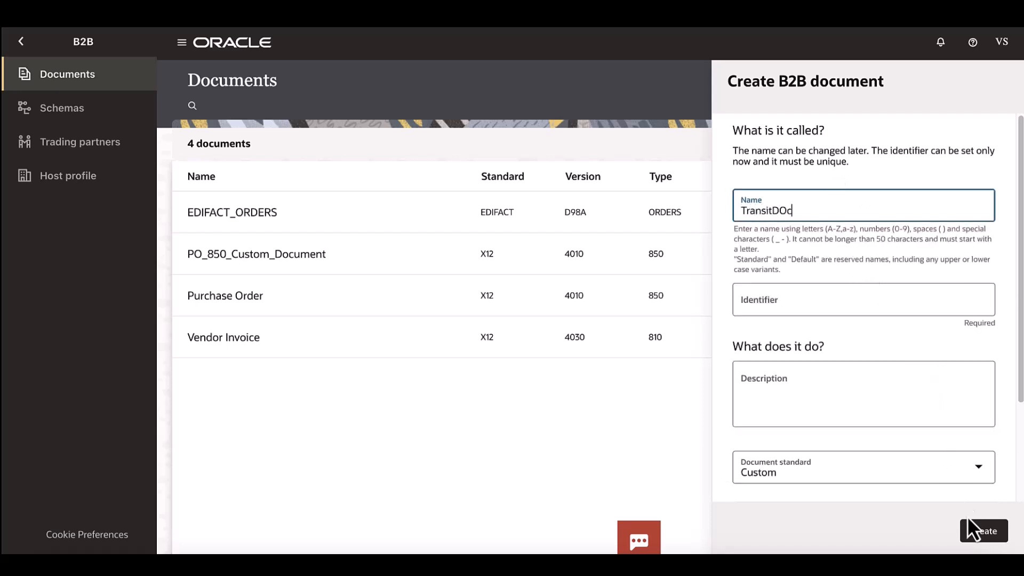
pyautogui.click(982, 531)
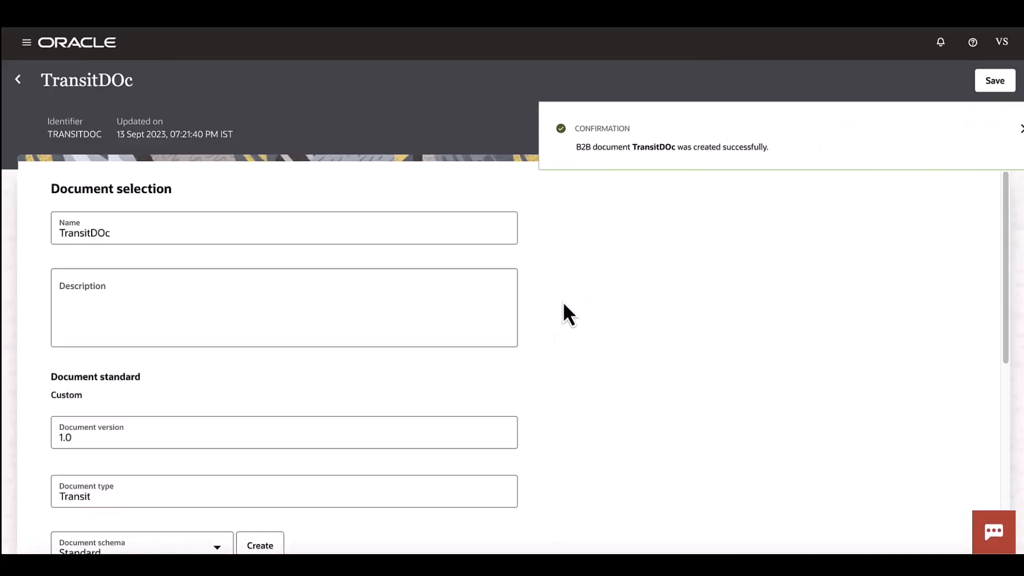
# - Assign the custom Trnsit schema as the document schema of TransitDOc
pyautogui.scroll(-1, 584, 356)
pyautogui.doubleClick(68, 372)
pyautogui.scroll(-2, 231, 351)
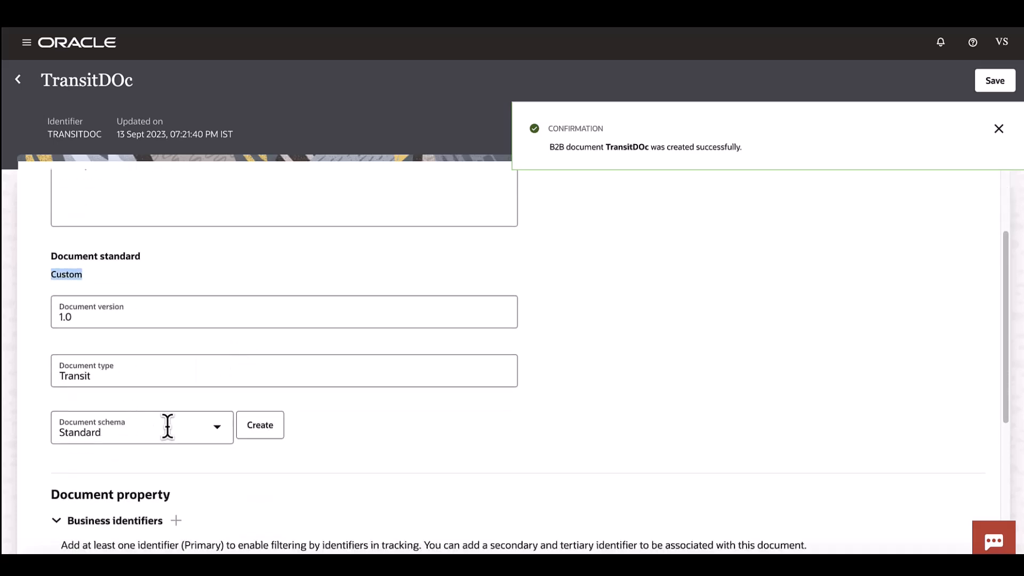
pyautogui.click(211, 432)
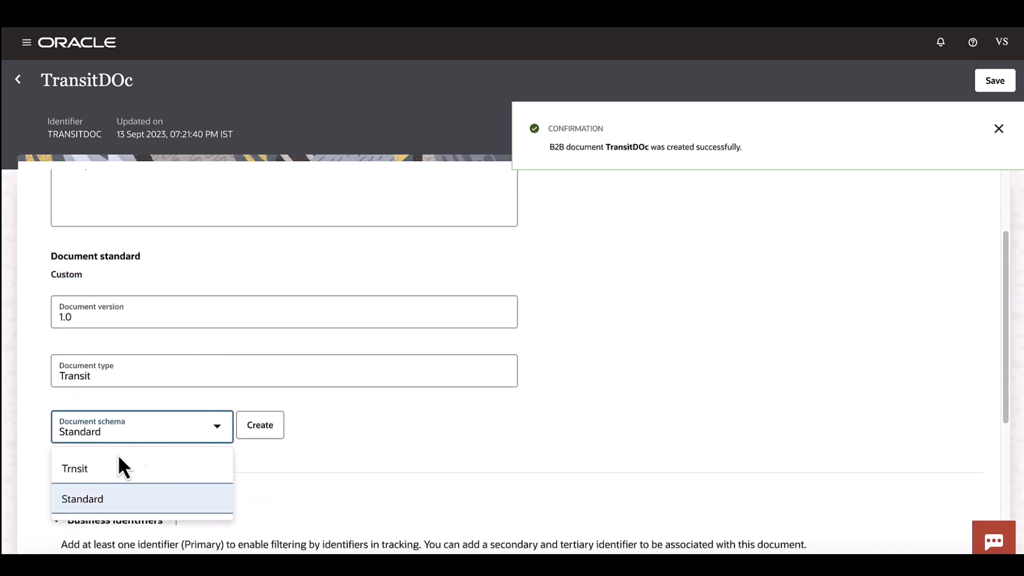
pyautogui.click(113, 469)
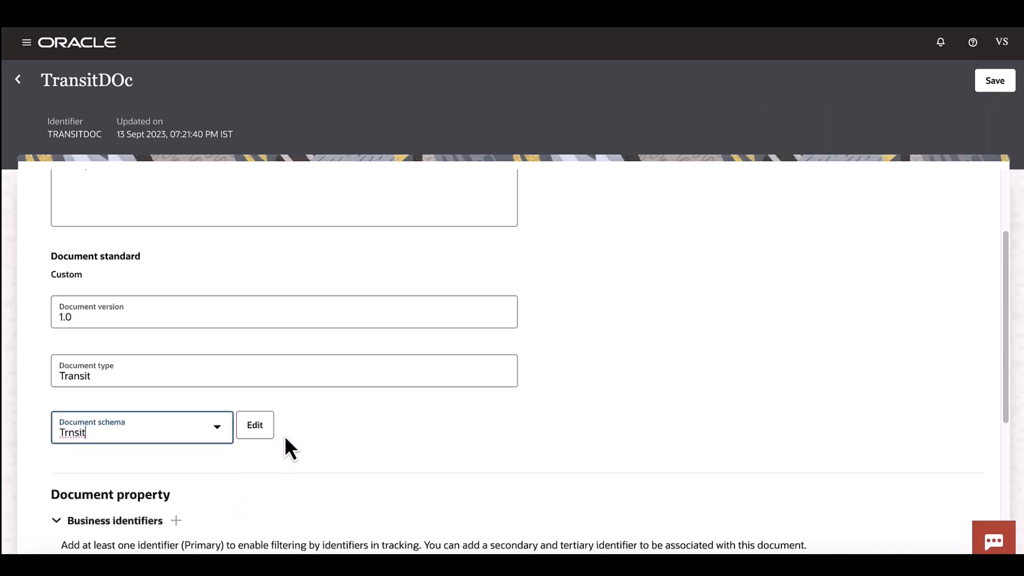
# - Keep XML as the identification type and enter /*[local-name() = 'FDG_INBOUND'] as the identification XPath expression
pyautogui.scroll(-5, 446, 373)
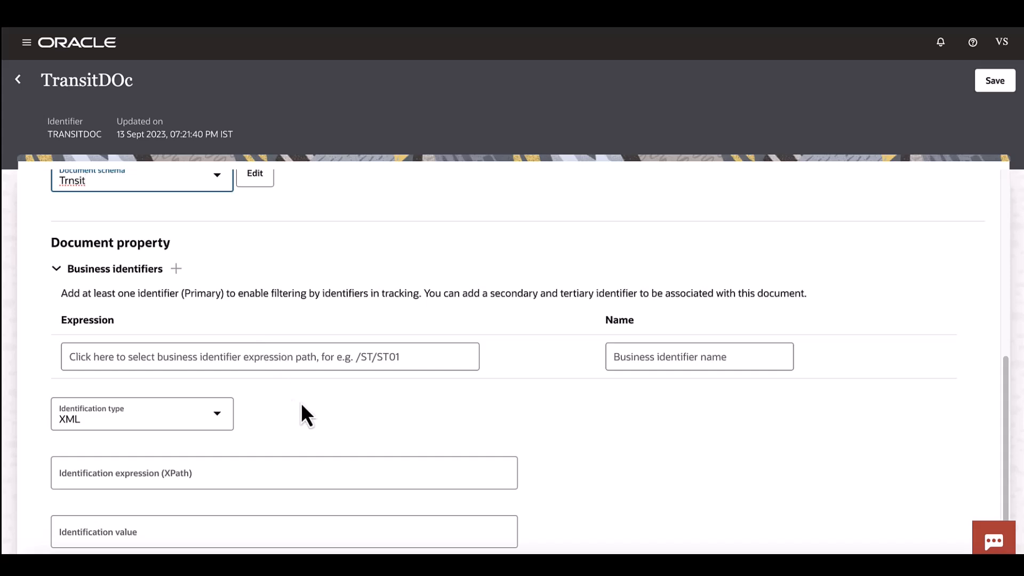
pyautogui.click(81, 419)
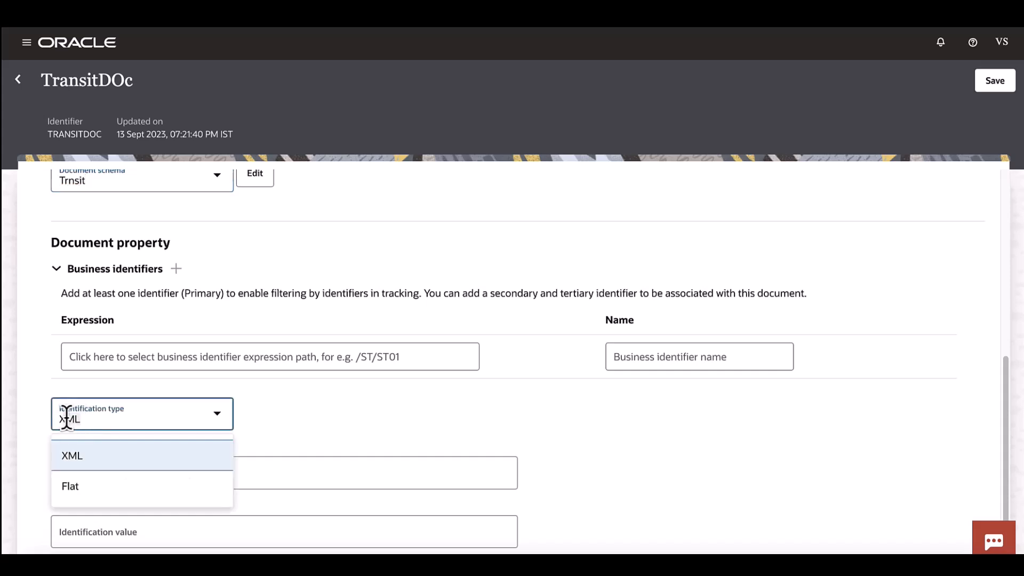
pyautogui.click(370, 422)
pyautogui.scroll(-1, 373, 418)
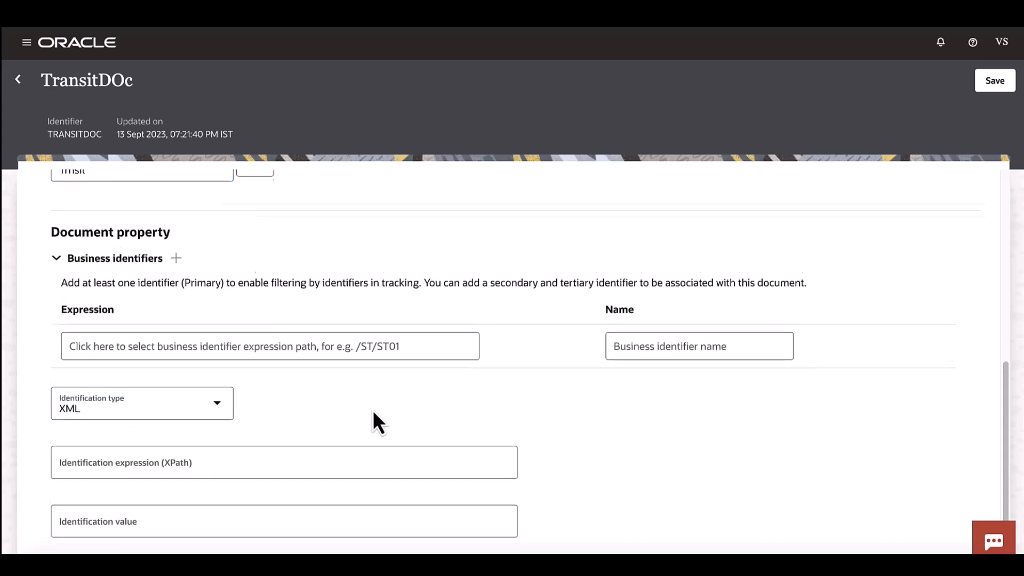
pyautogui.click(260, 448)
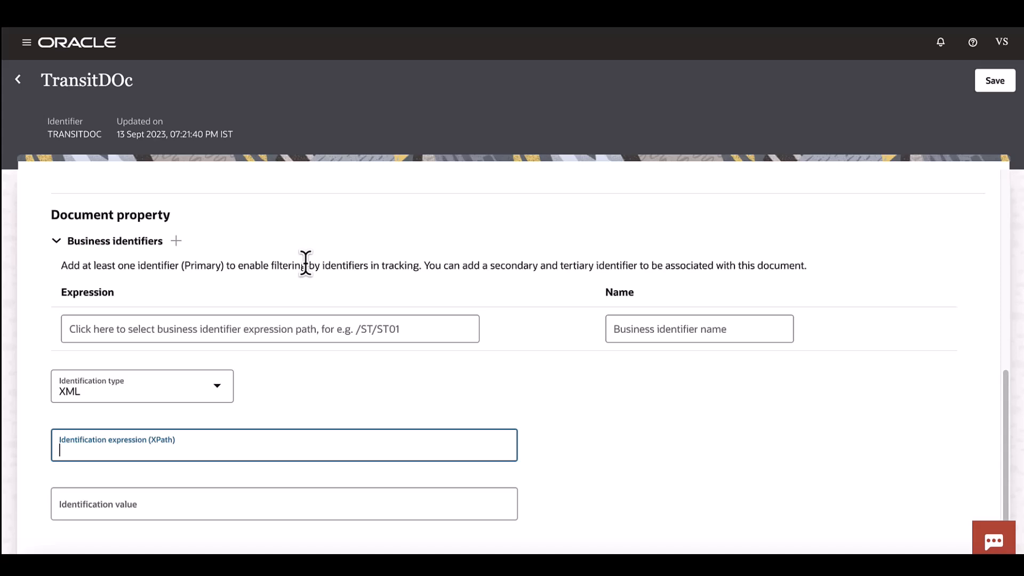
pyautogui.write("/*[local-name() = 'FDG_INBOUND']")
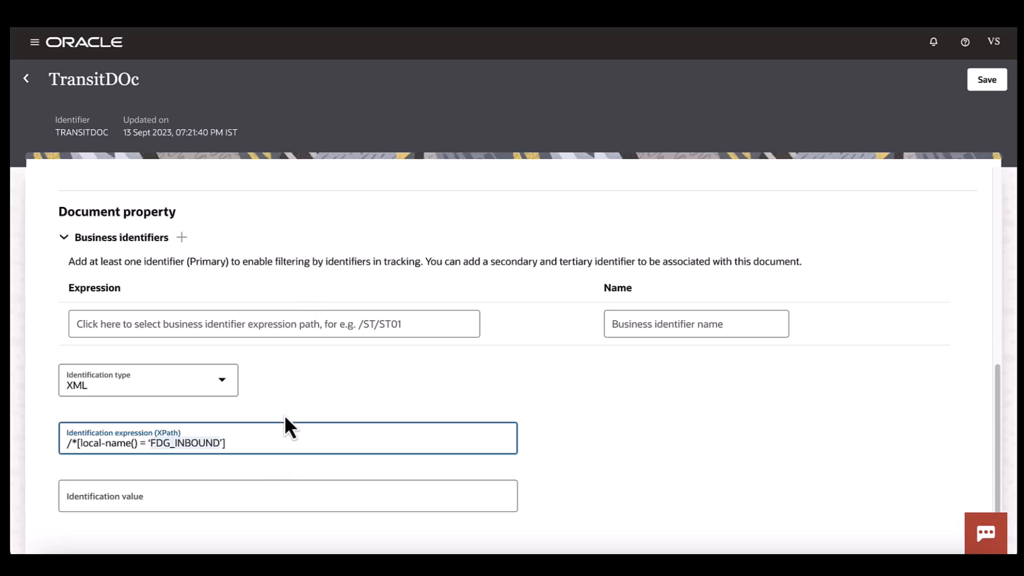
pyautogui.click(358, 400)
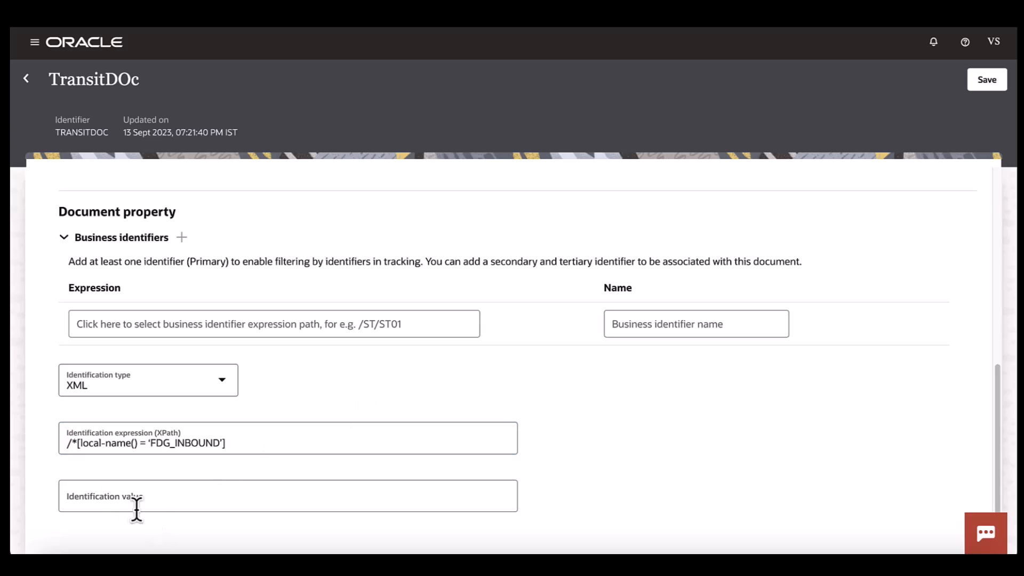
# - Append /text() to the end of the identification XPath expression
pyautogui.click(137, 501)
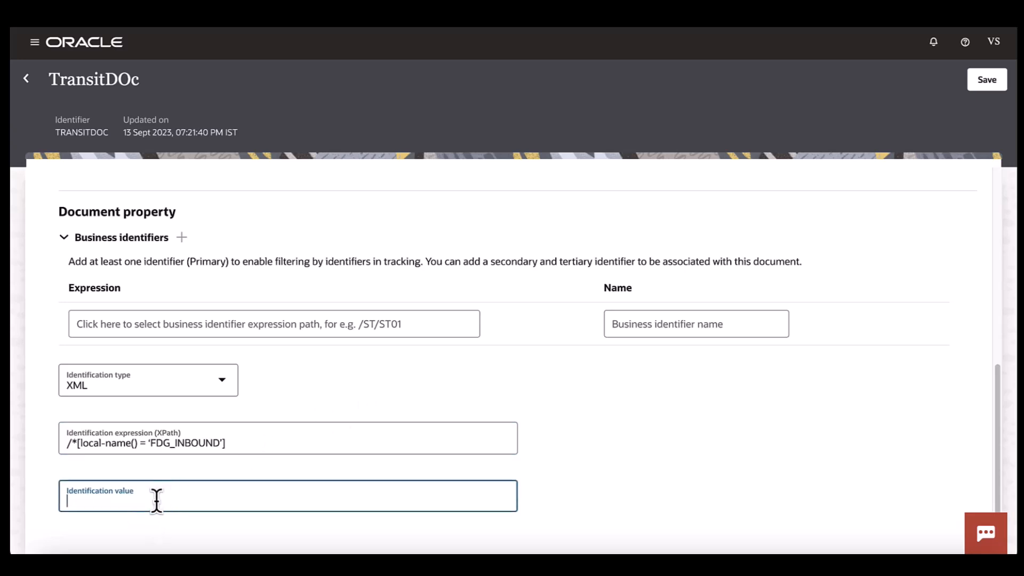
pyautogui.click(292, 441)
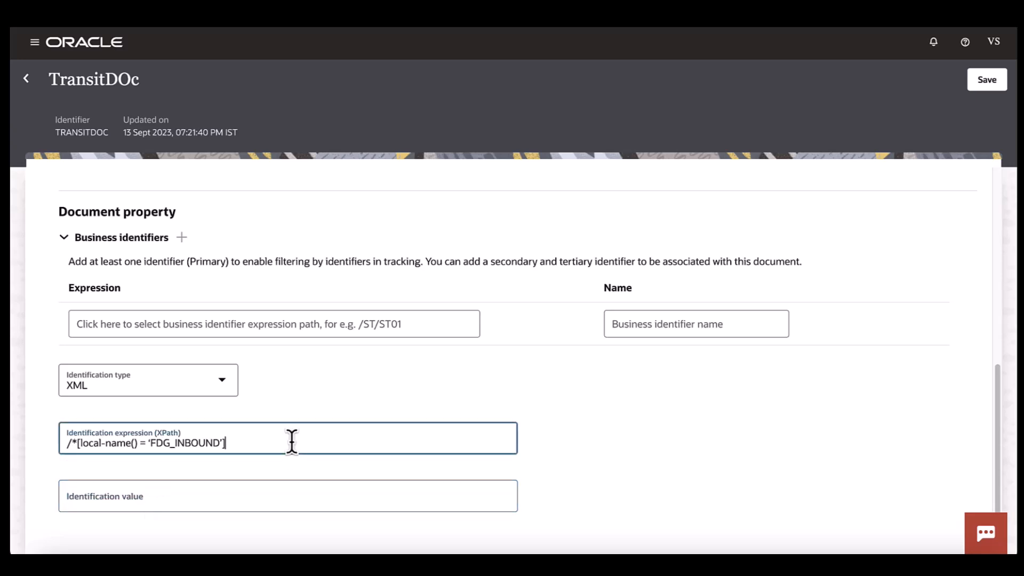
pyautogui.write('/text()')
# - Set the document's identification value to Begin
pyautogui.click(273, 491)
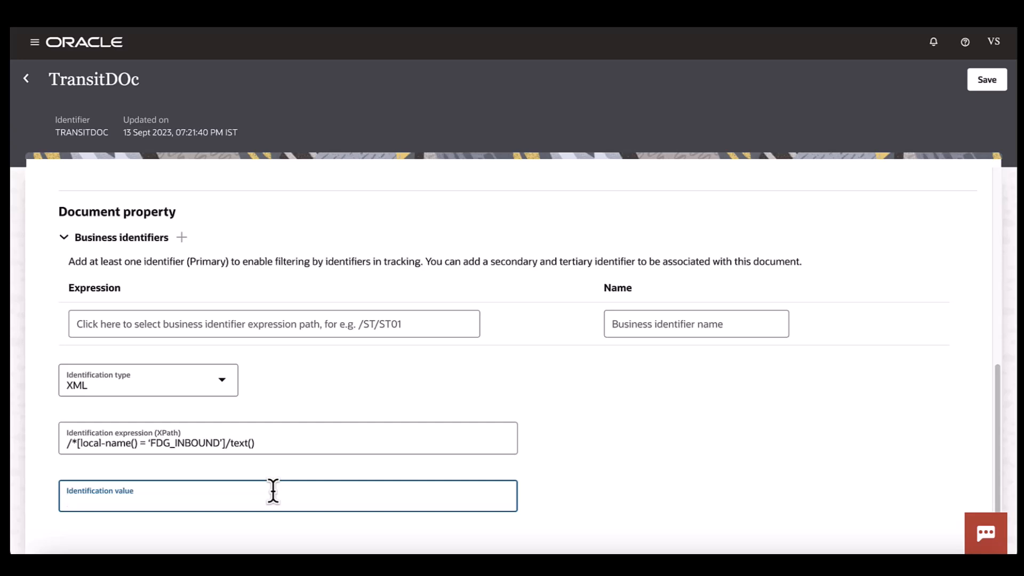
pyautogui.write('Begin')
pyautogui.click(545, 472)
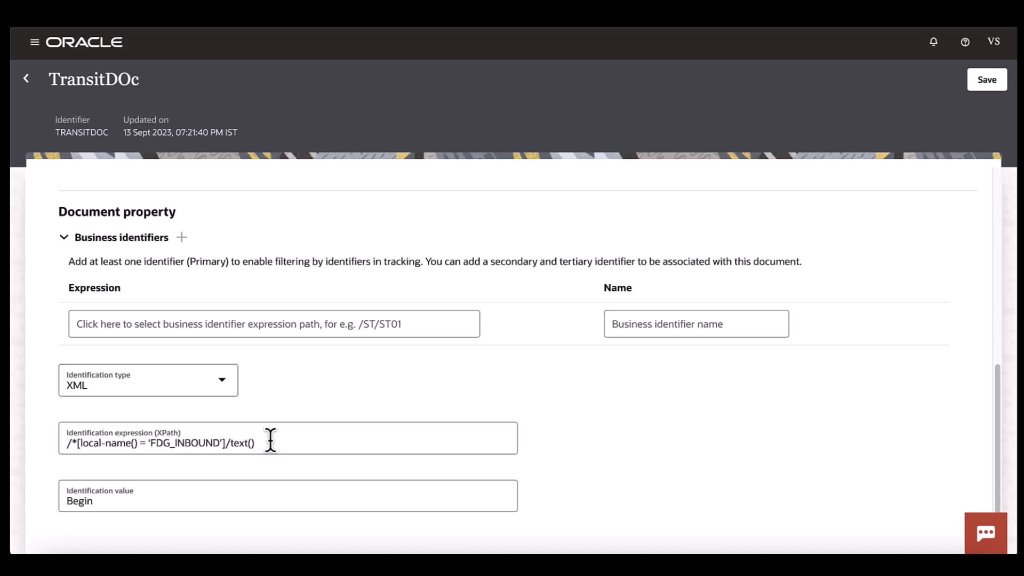
# - Save the TransitDOc document and return to the list of B2B documents
pyautogui.click(189, 444)
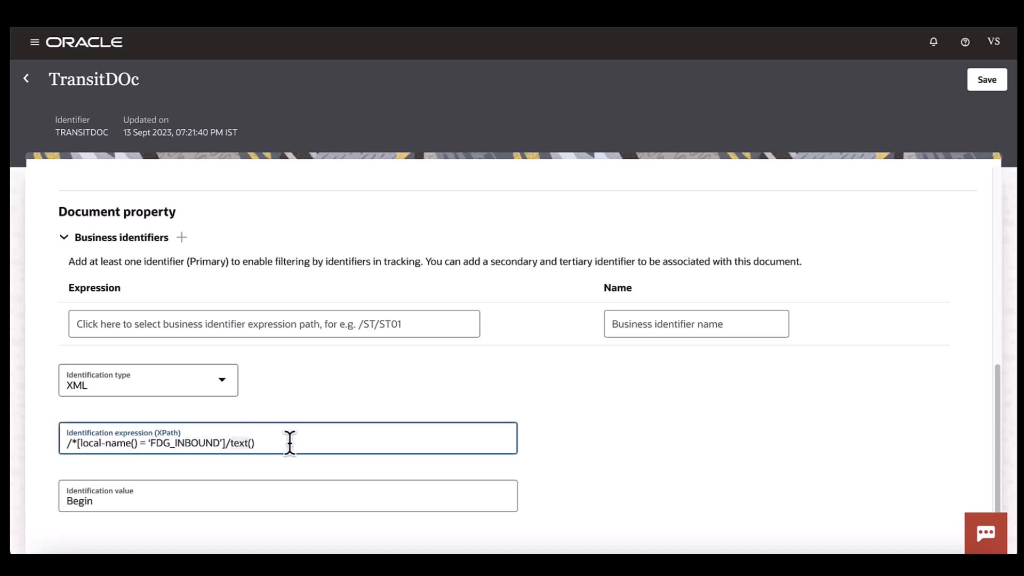
pyautogui.click(98, 500)
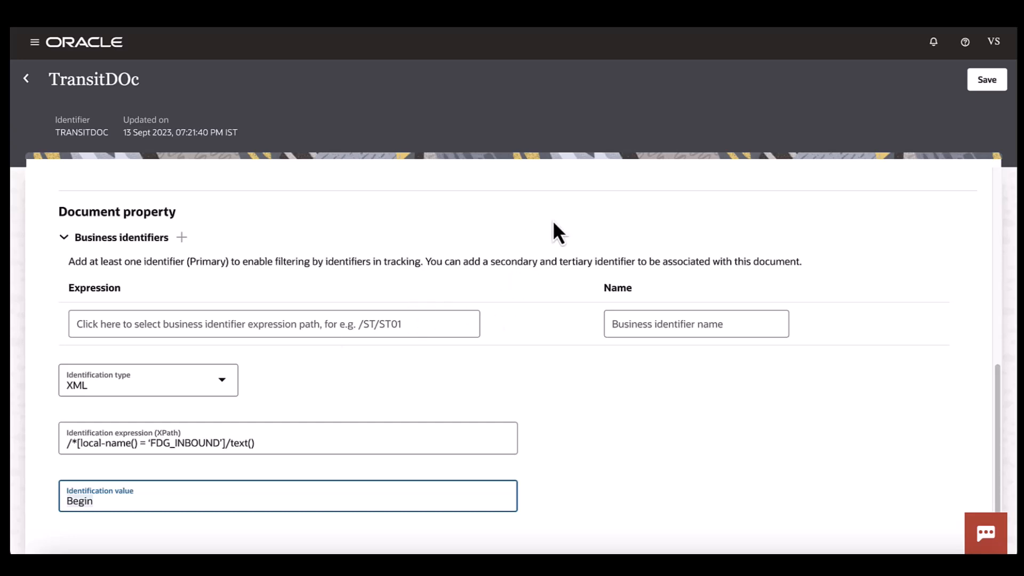
pyautogui.click(987, 90)
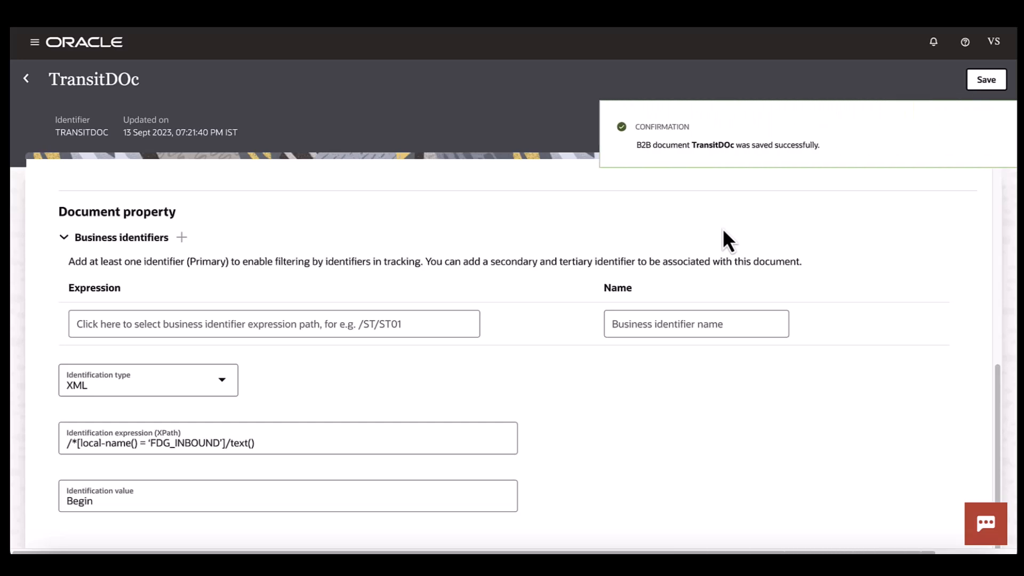
pyautogui.click(27, 80)
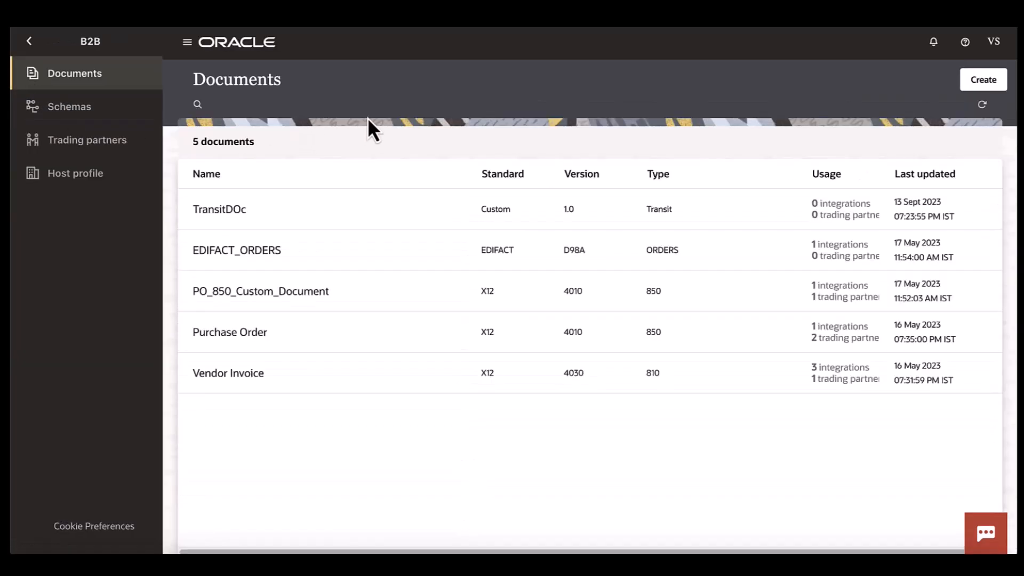